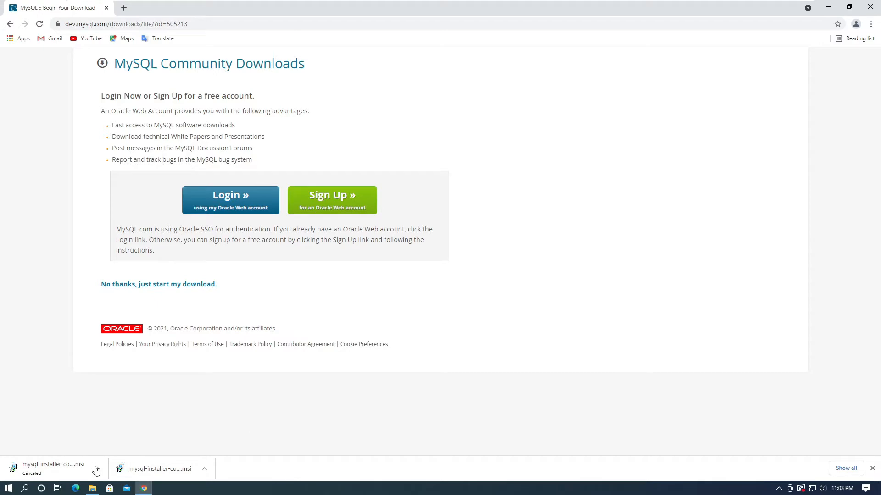
Step: Show the downloaded MySQL installer in its folder and minimize the browser window
click(205, 469)
click(231, 437)
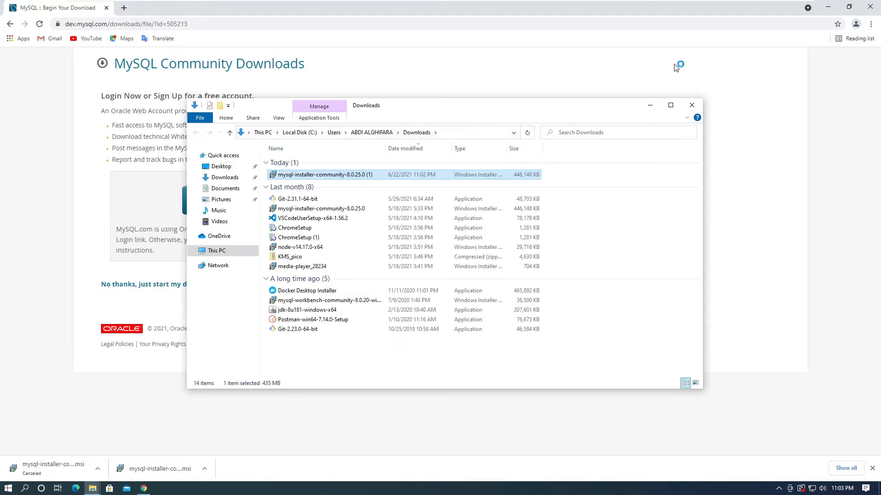
click(674, 65)
click(828, 7)
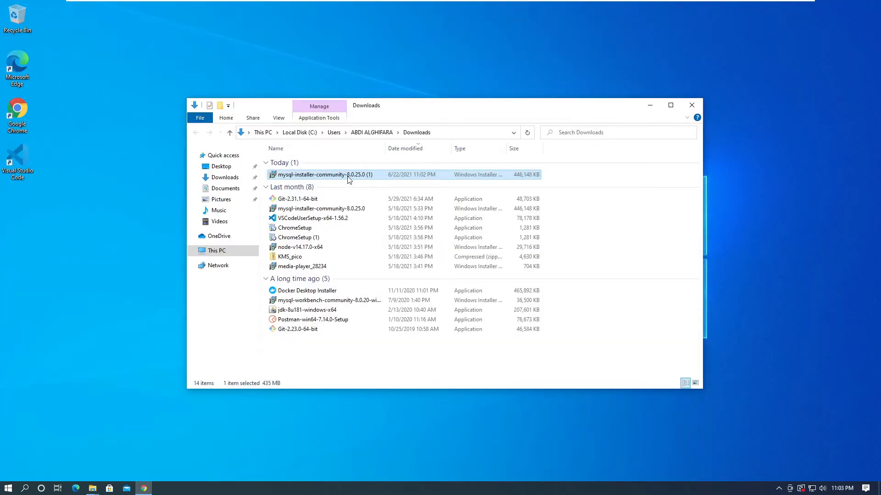
Step: Run mysql-installer-community-8.0.25.0 (1) from the Downloads folder and allow it to make changes to the device
double_click(348, 176)
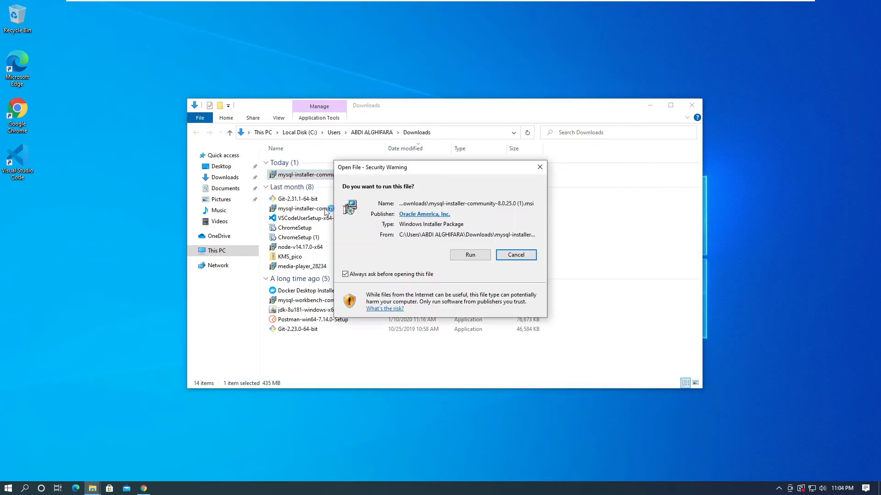
click(462, 257)
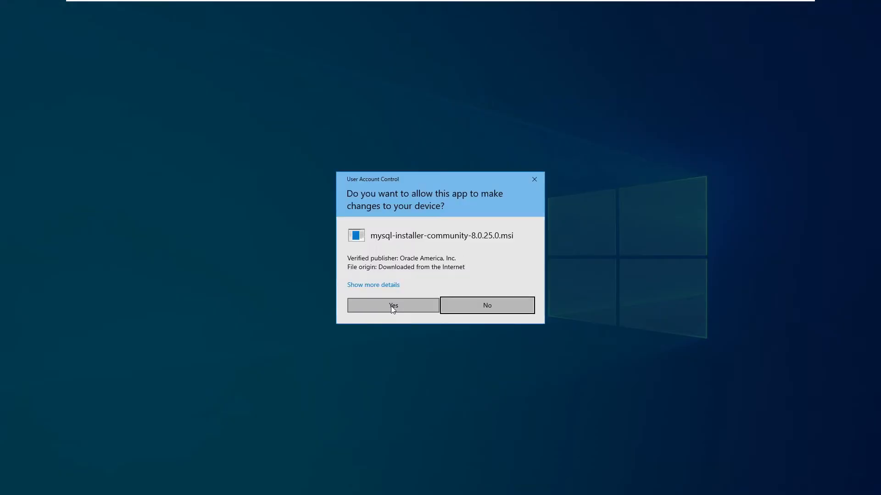
click(392, 308)
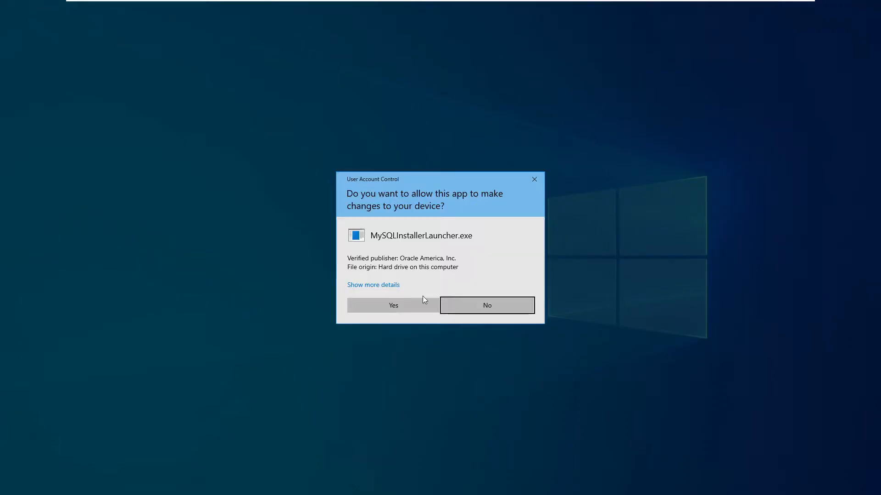
click(412, 305)
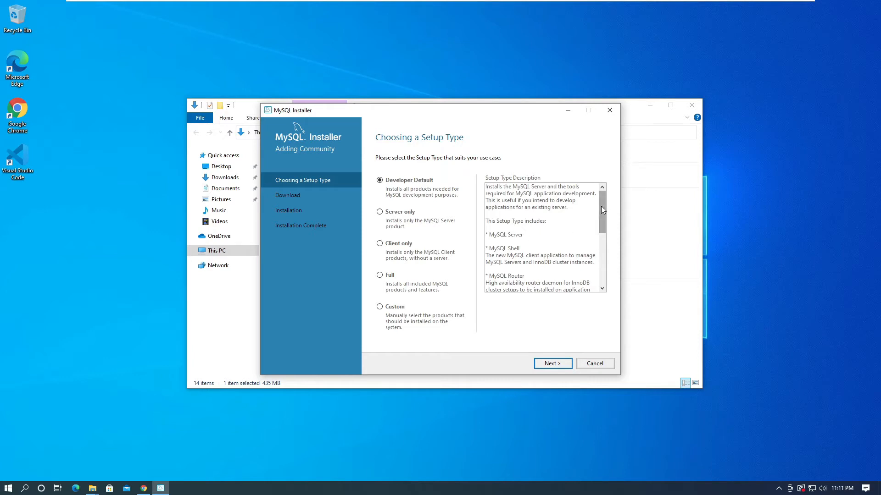
Step: Choose the Custom setup type and continue to the product selection
mouse_move(603, 210)
mouse_down()
mouse_move(601, 246)
mouse_move(602, 199)
mouse_up()
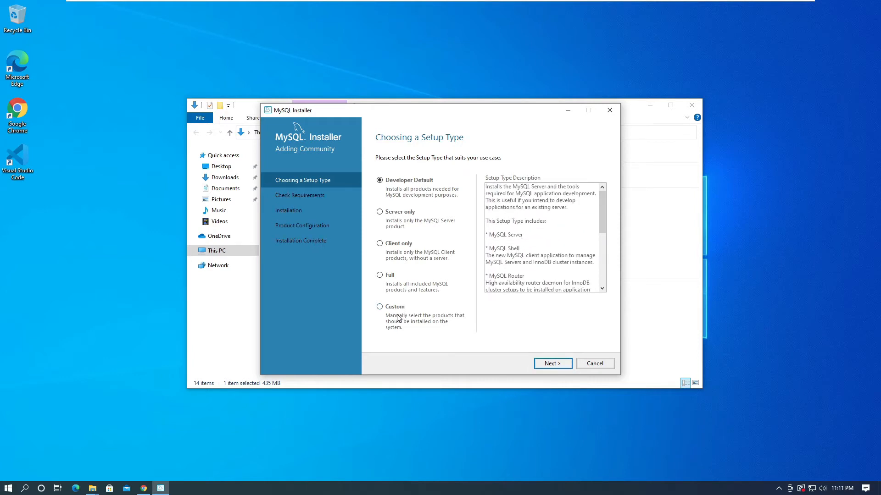
click(395, 310)
click(552, 363)
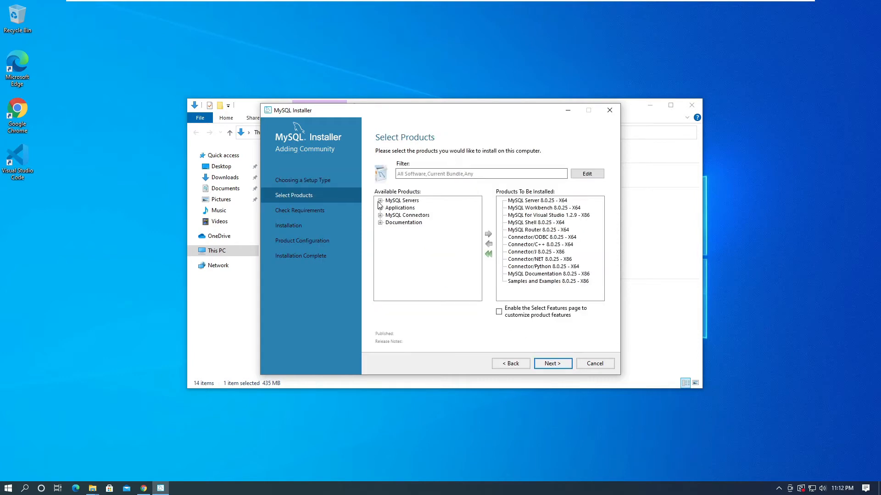
Step: Remove MySQL for Visual Studio and the C++, J, NET and Python connectors from the products to be installed
click(549, 216)
click(488, 245)
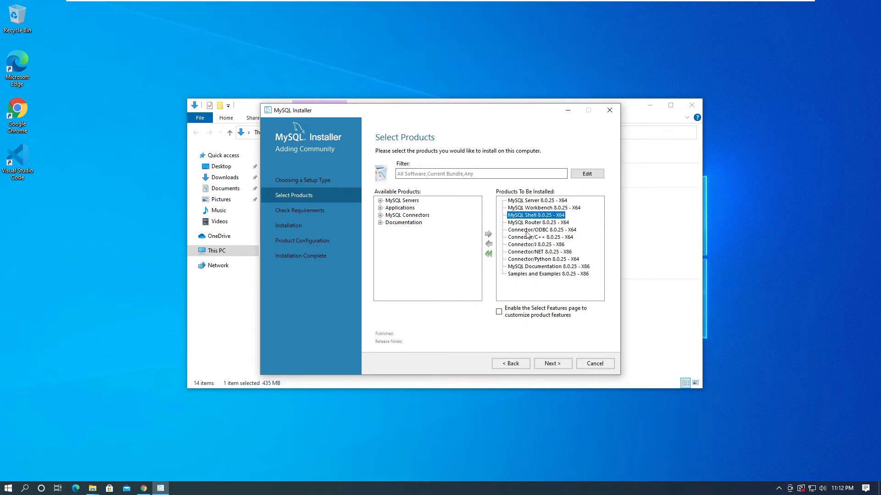
click(539, 259)
click(488, 244)
click(539, 251)
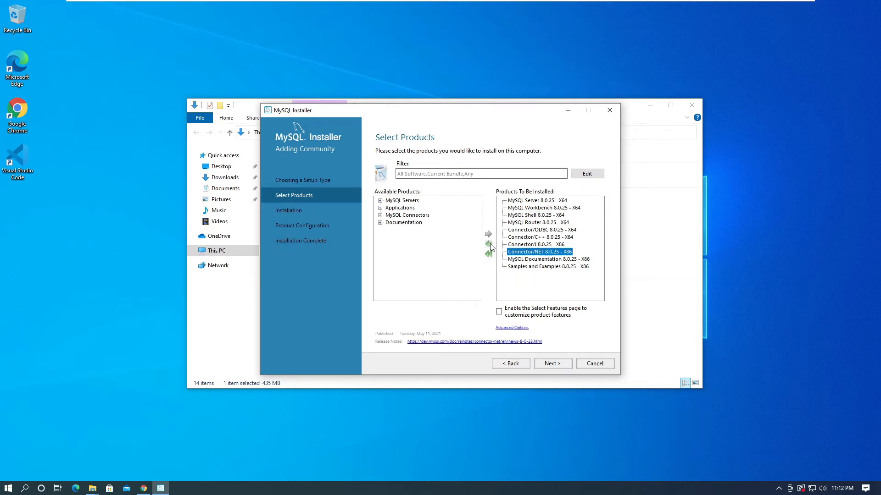
click(488, 244)
click(488, 244)
click(488, 244)
Step: Install the selected MySQL products and continue to product configuration
click(552, 363)
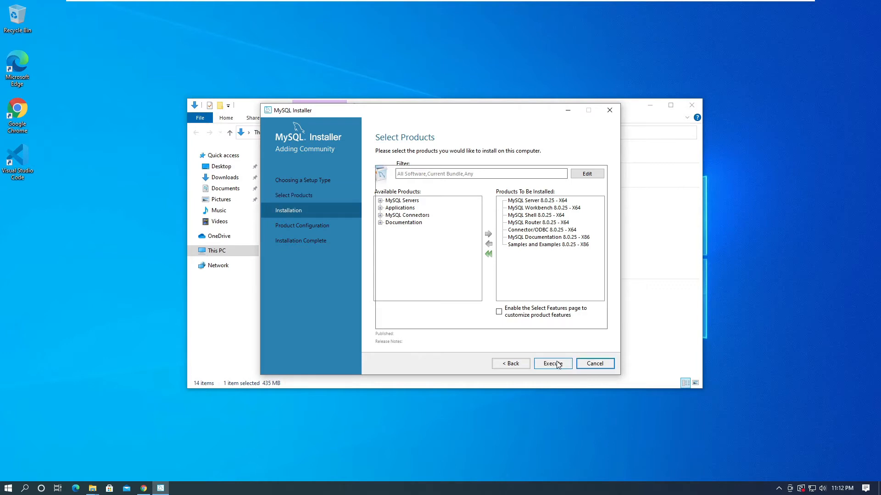
click(552, 363)
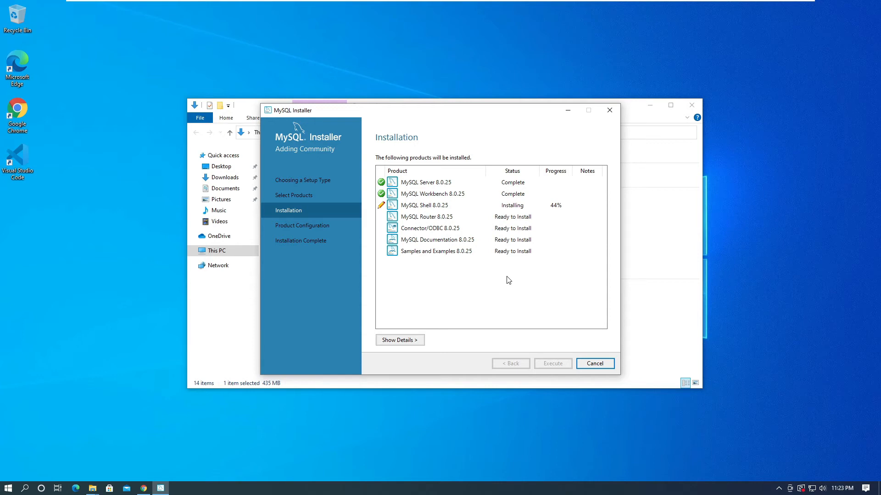
click(508, 268)
drag(468, 109, 466, 110)
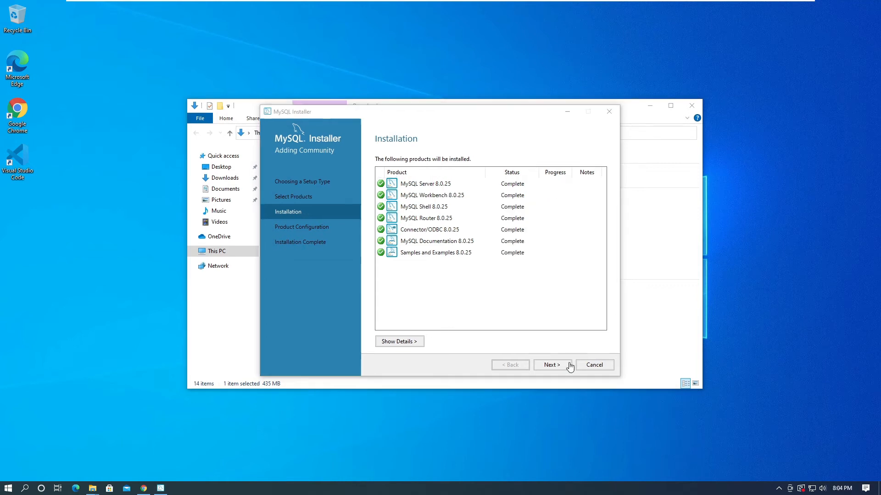
click(565, 366)
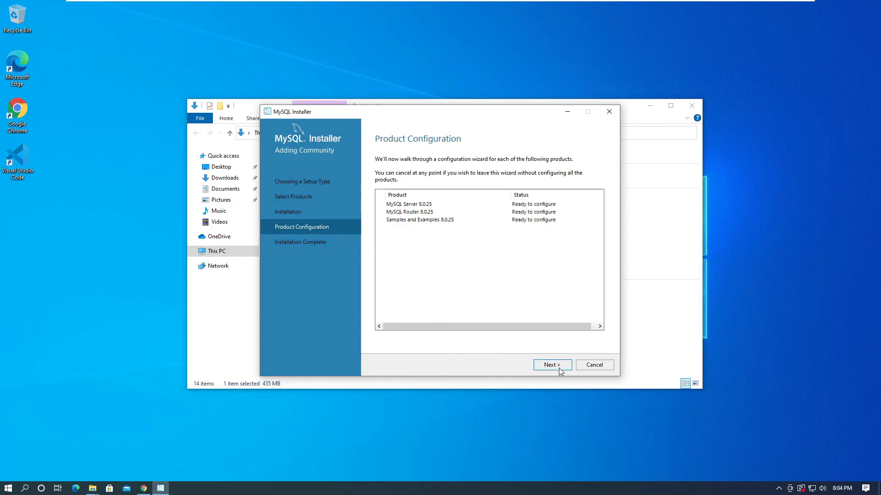
Step: Accept the Development Computer configuration with TCP/IP port 3306 and strong password encryption for MySQL Server
click(559, 369)
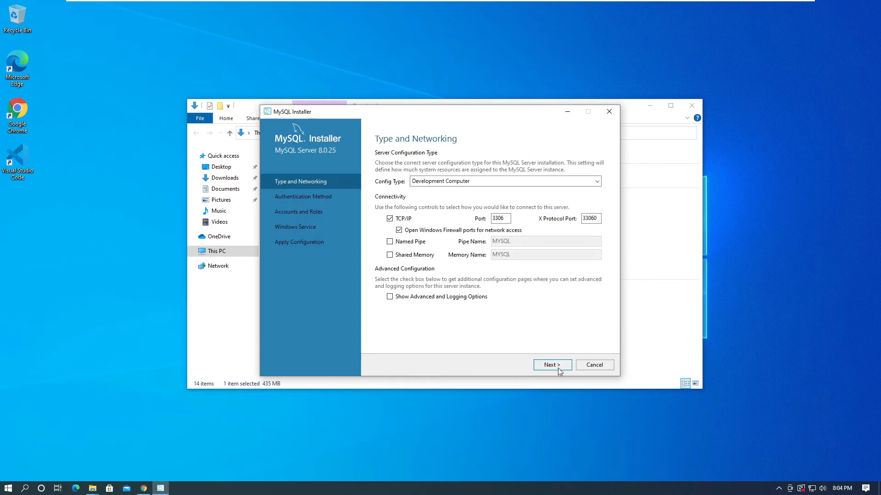
click(558, 368)
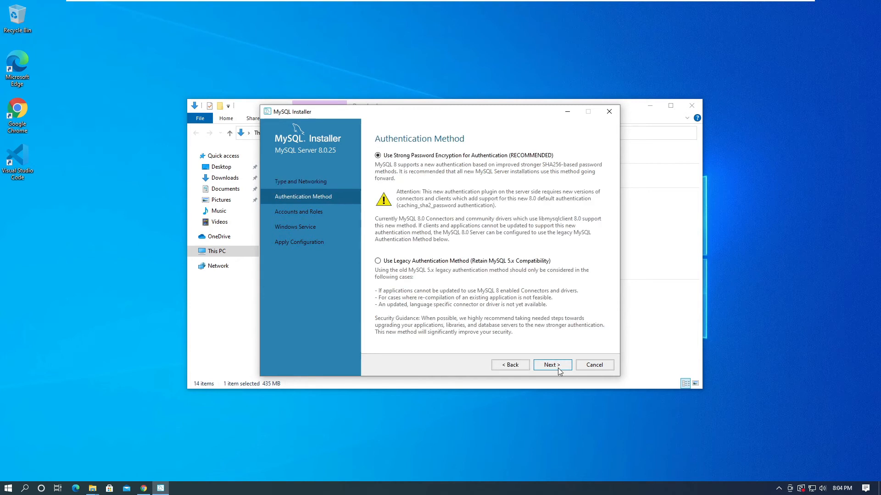
click(557, 368)
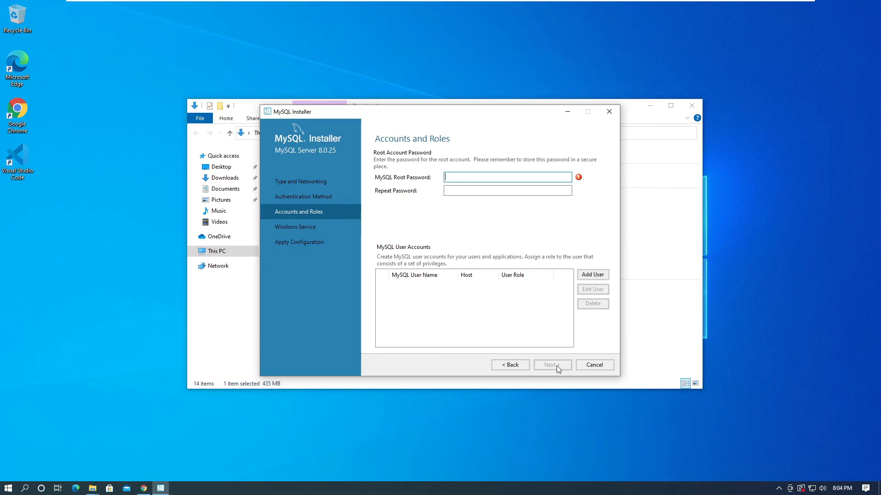
Step: Enter and repeat the MySQL root password for the root account
text(root12)
key(Tab)
text(root12)
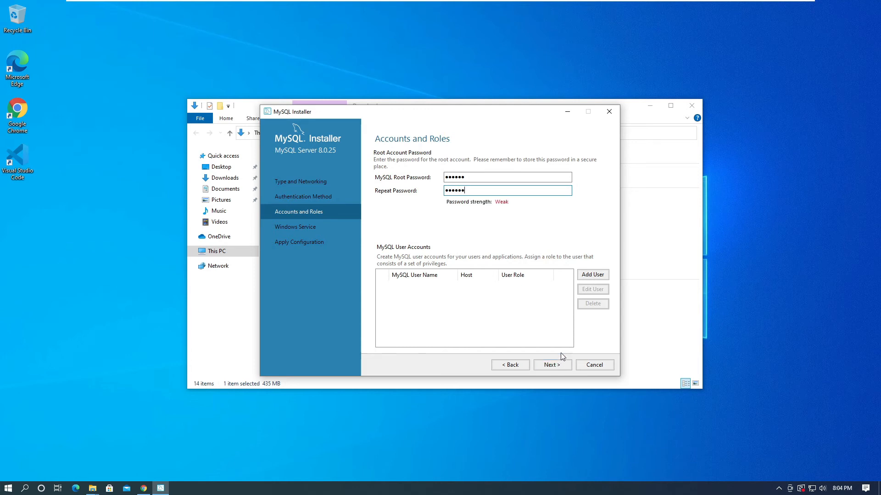
Step: Add a MySQL user account named dev for all hosts with the DB Admin role, and enter and confirm its password
click(588, 276)
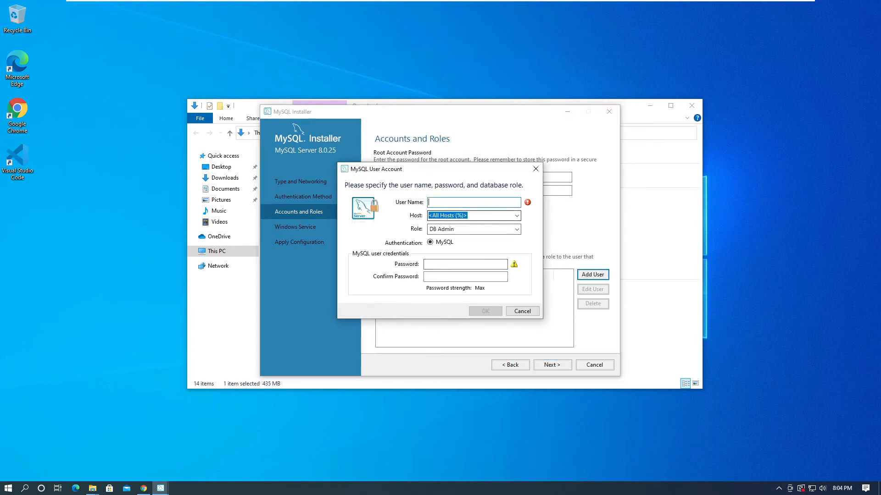
text(dev)
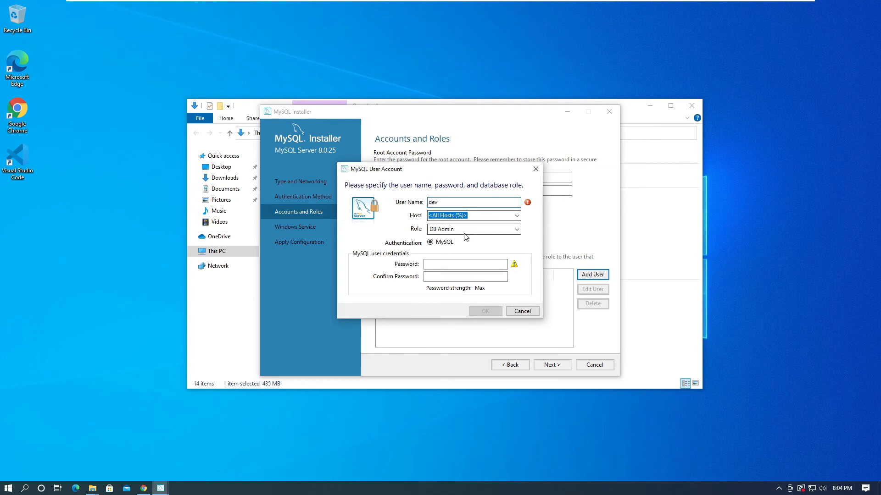
click(467, 232)
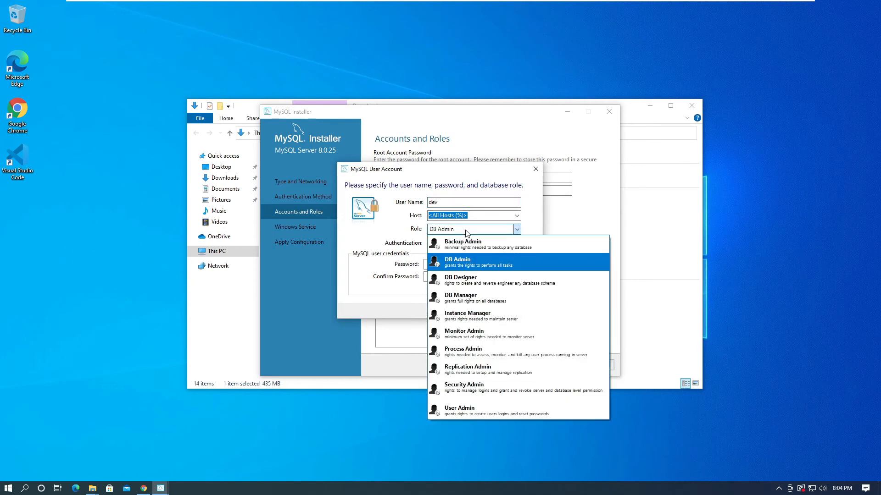
click(467, 232)
key(Tab)
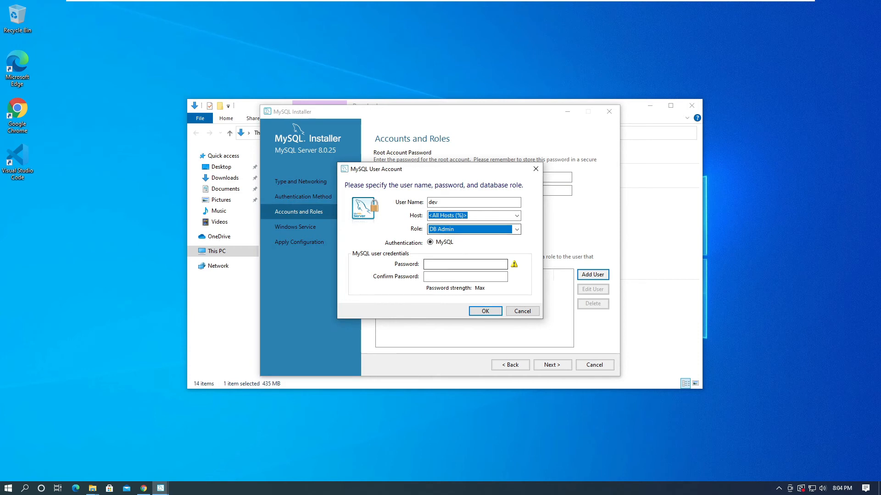
text(••••••)
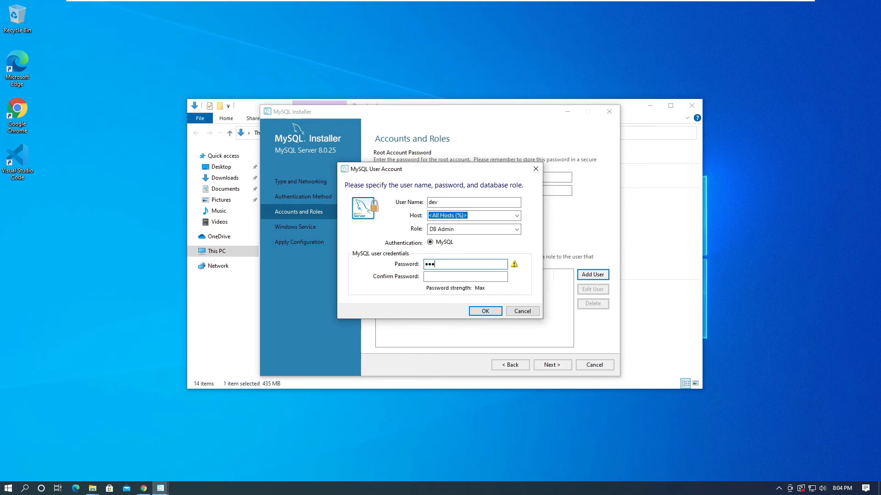
key(Tab)
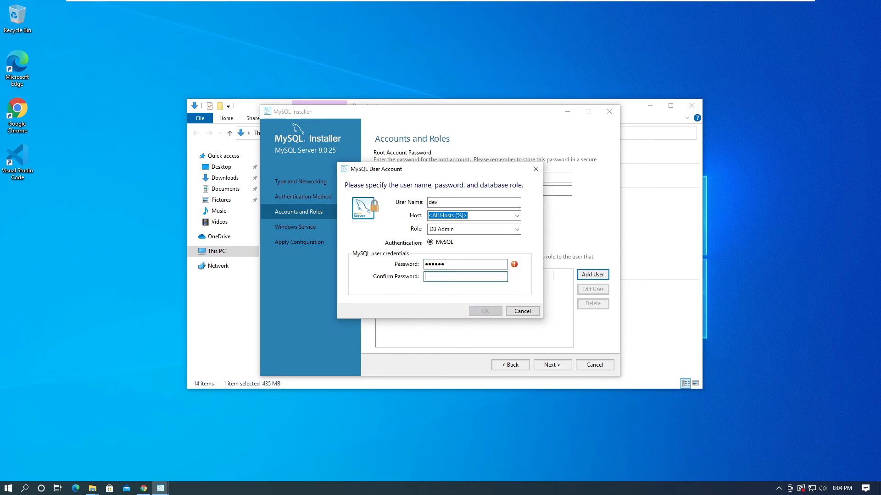
text(••••••)
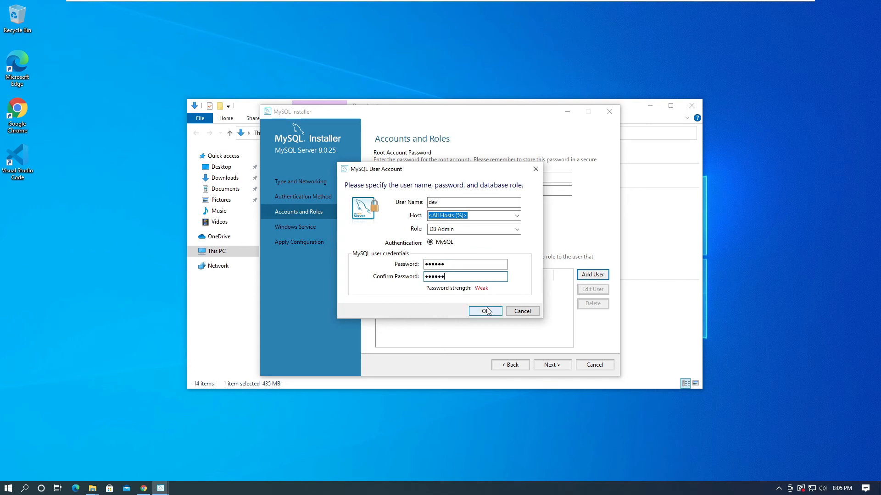
click(485, 311)
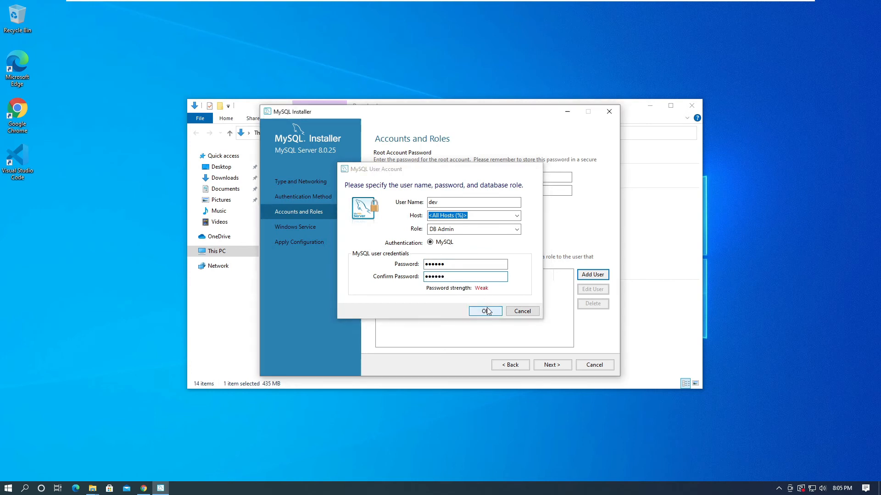
Step: Accept the MySQL80 Windows service running under the Standard System Account, then apply and finish the server configuration
click(547, 369)
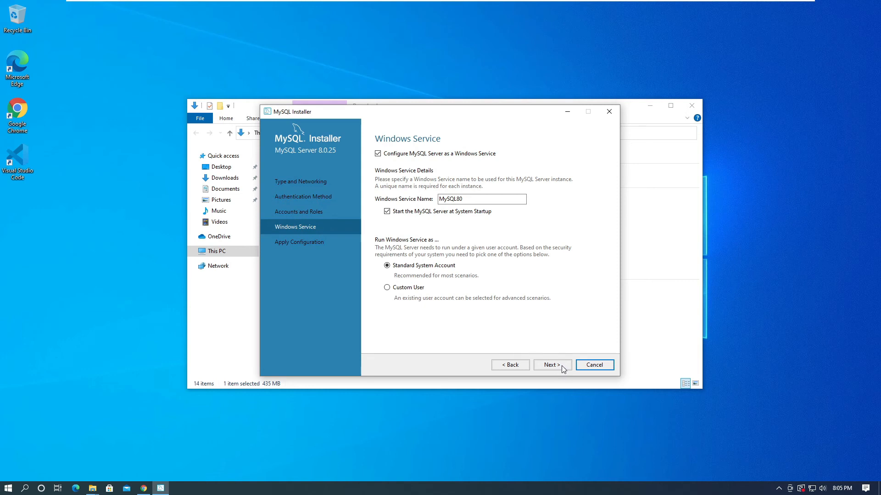
click(561, 369)
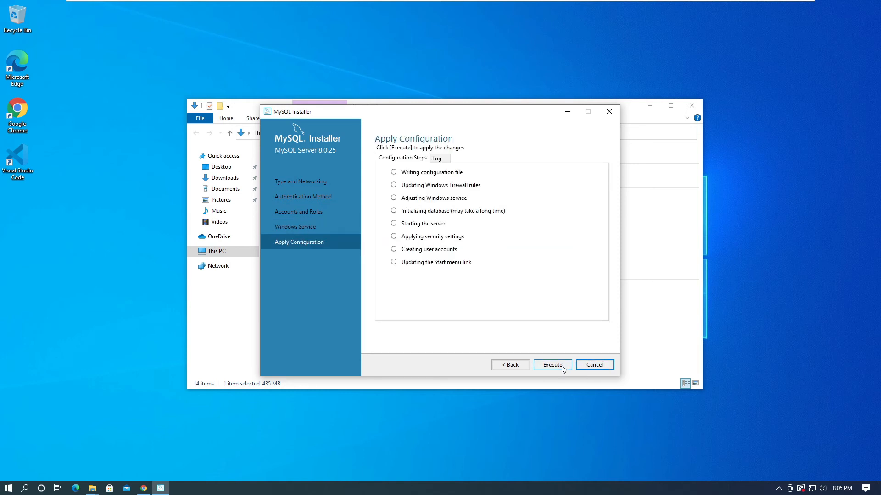
click(562, 366)
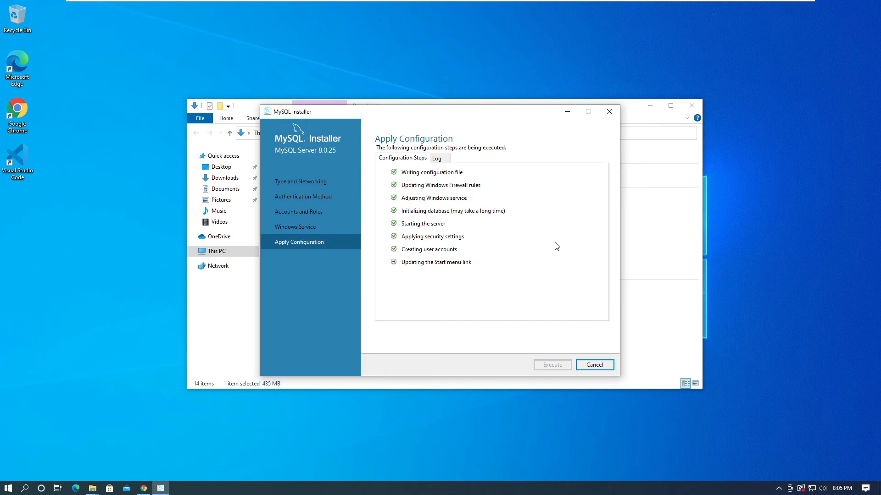
mouse_move(741, 2)
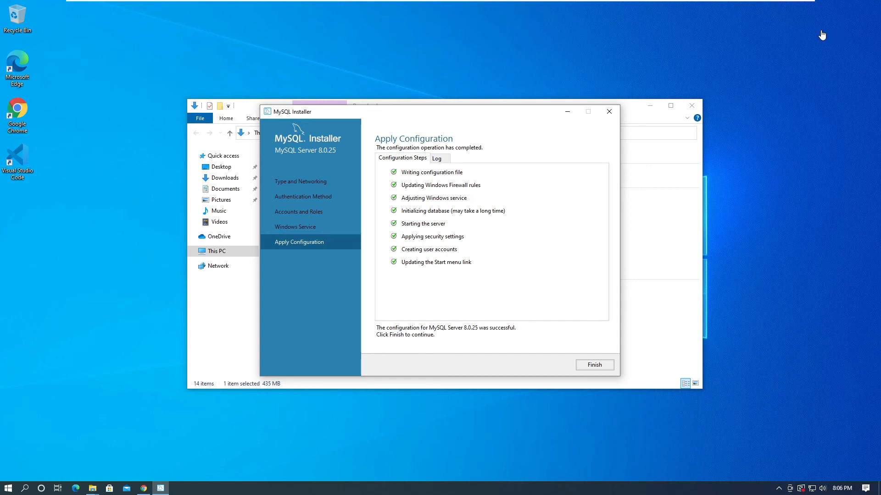
click(594, 364)
Step: Finish the MySQL Router configuration without bootstrapping and continue to the Samples and Examples configuration
click(564, 365)
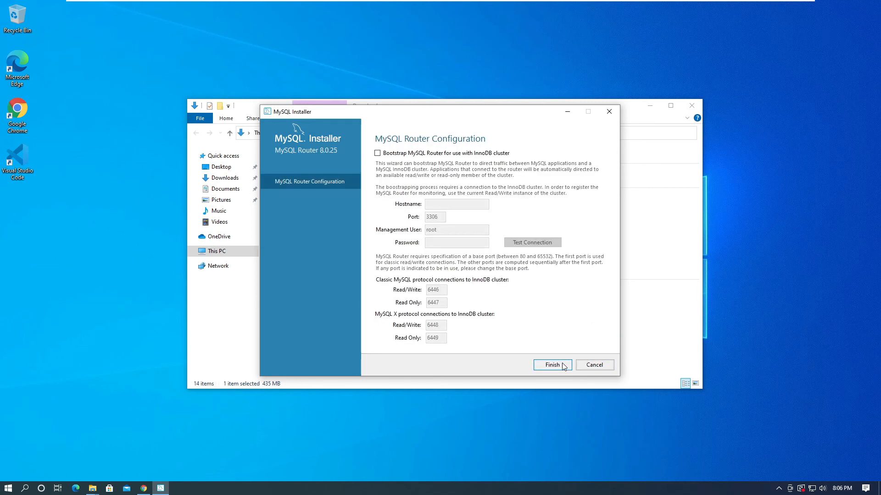
click(564, 366)
click(564, 365)
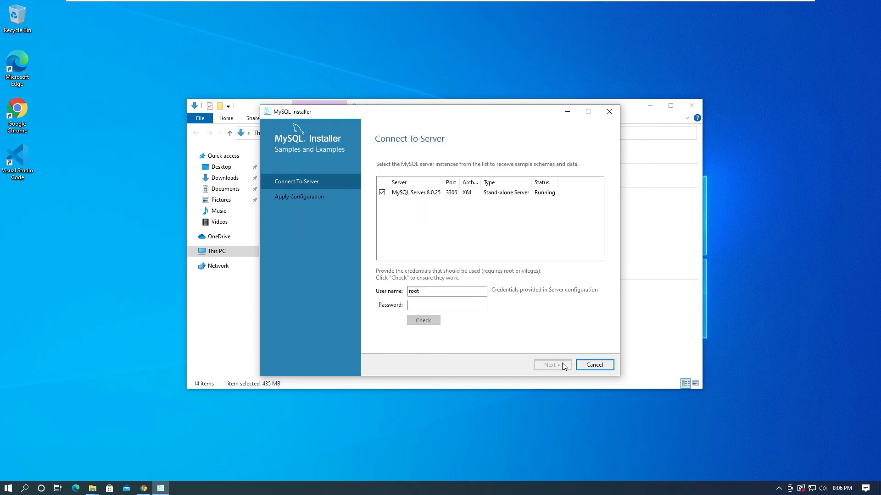
Step: Enter the root account password and try to check the connection to MySQL Server 8.0.25
click(440, 305)
text(1234567)
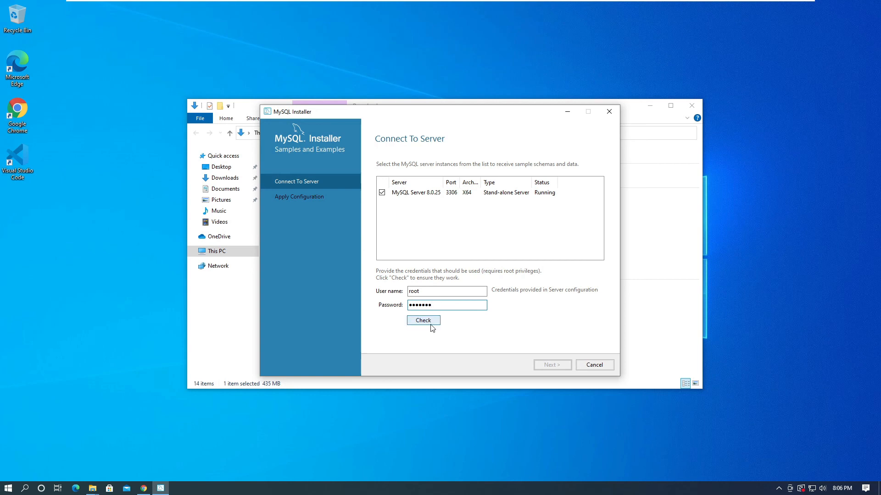
click(431, 325)
Step: Re-enter the root account password and check the server credentials again
double_click(431, 306)
text(●●●●)
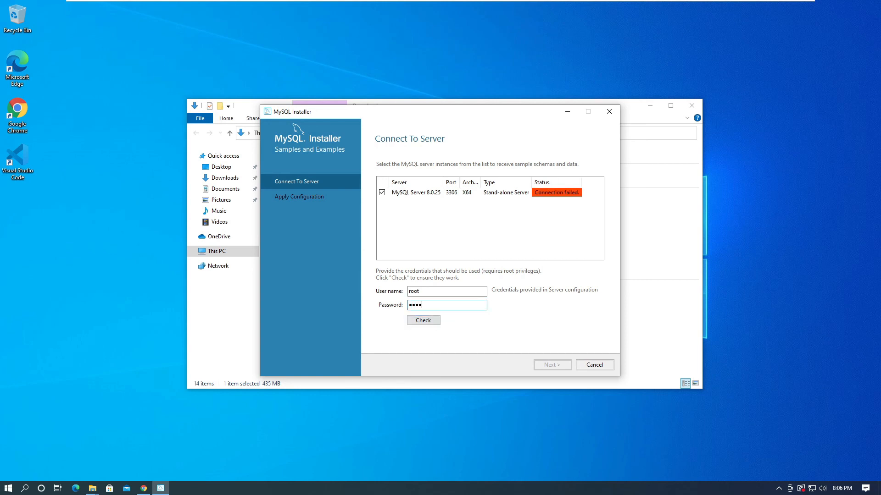
text(567)
click(420, 322)
Step: Apply the Samples and Examples configuration to the connected server and finish it
click(558, 367)
click(558, 368)
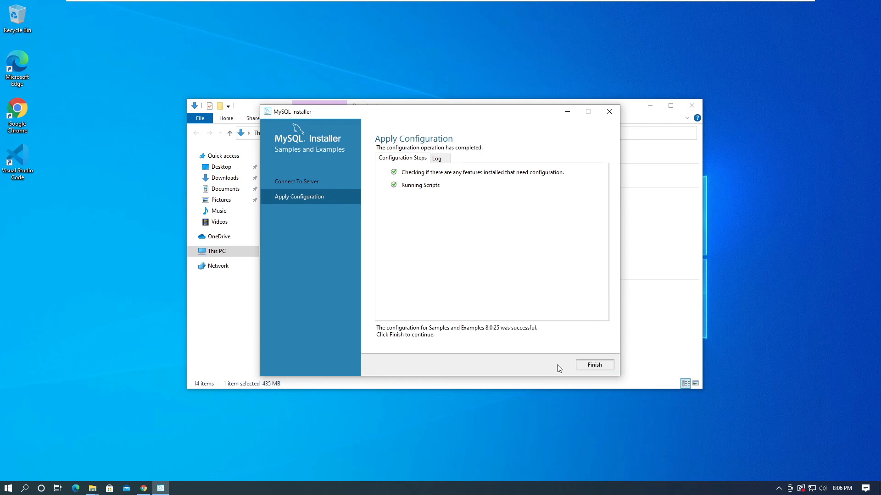
click(594, 365)
click(594, 364)
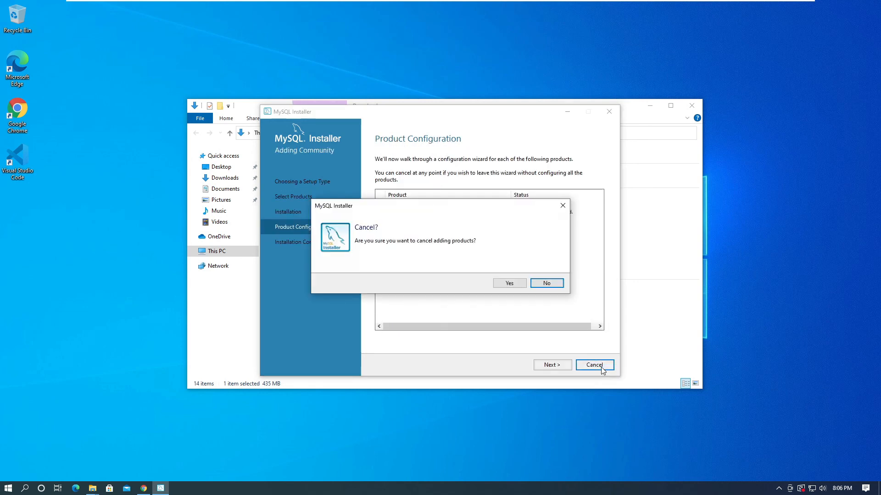
Step: Decline cancelling the product setup and finish the installation with MySQL Workbench and MySQL Shell set to start after setup
click(546, 284)
click(546, 365)
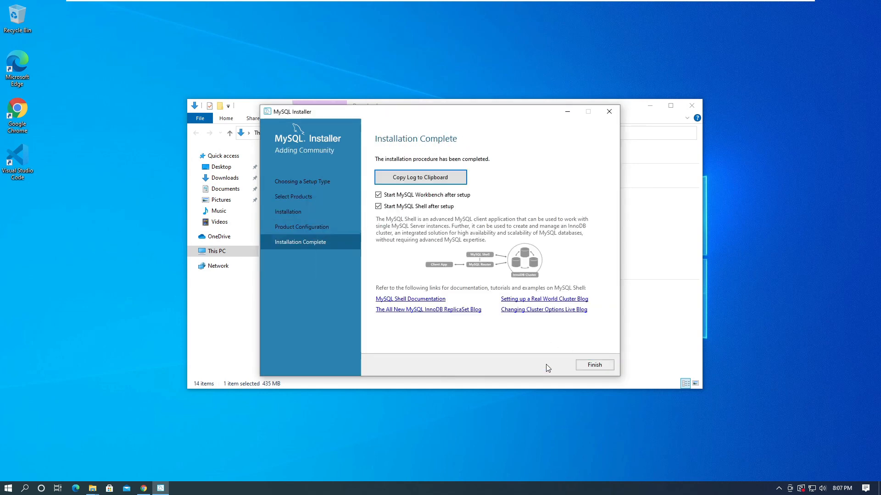
click(594, 365)
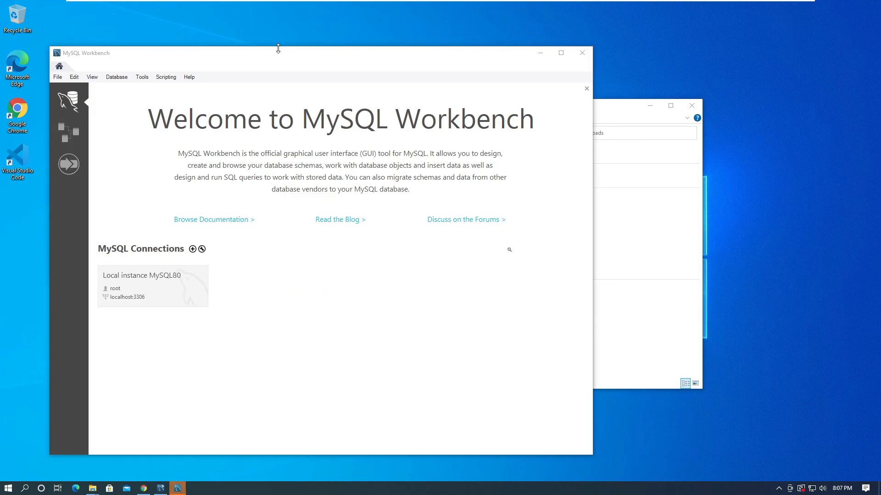
Step: In MySQL Workbench, connect to Local instance MySQL80 by entering the root account password, and maximize the window
click(143, 299)
text(******)
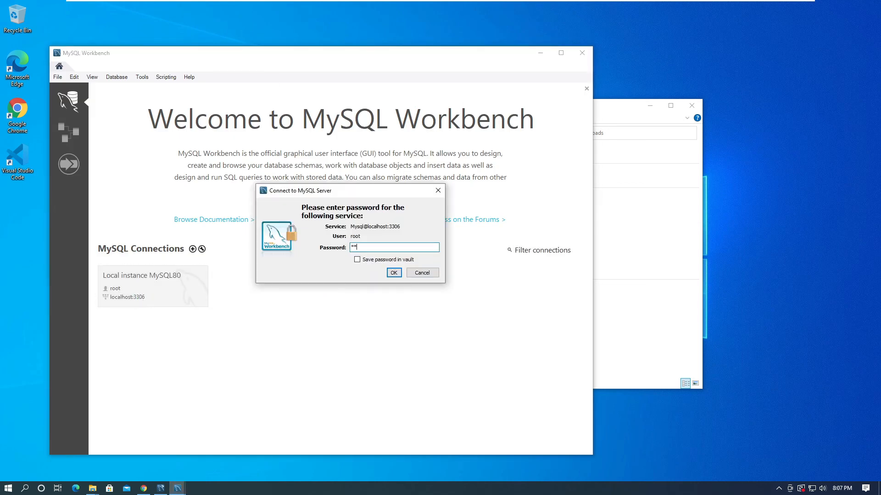
click(398, 271)
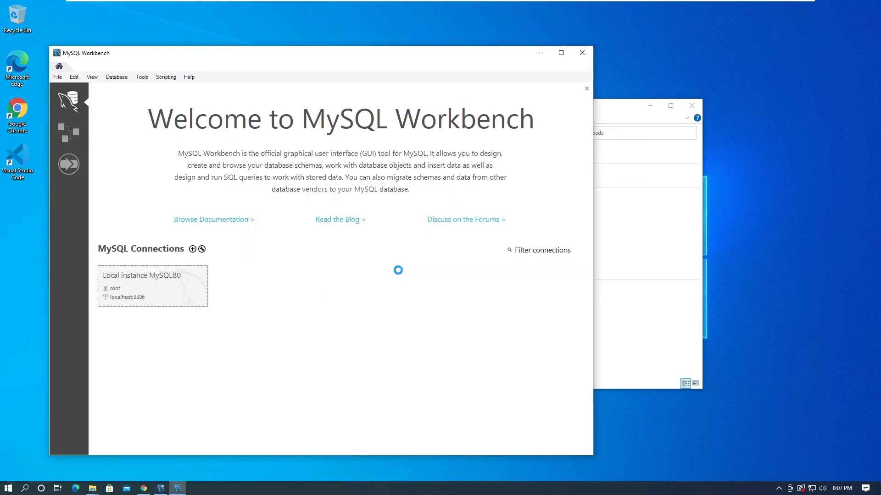
click(561, 53)
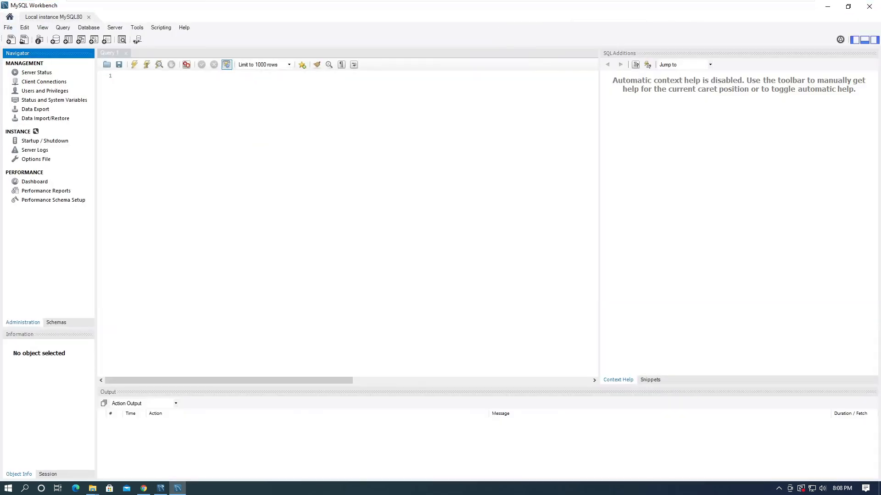
Step: Browse the server's schemas, expand the sakila sample database and display the rows of its actor table
click(55, 322)
click(37, 99)
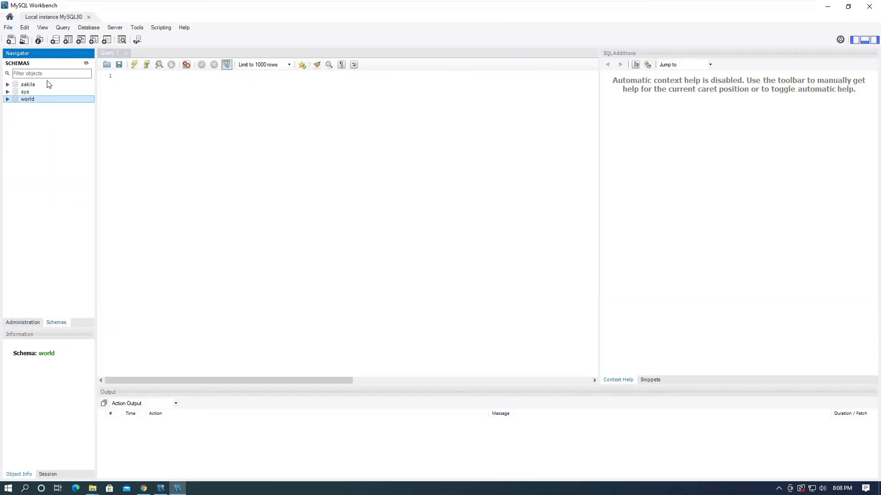
click(46, 85)
click(7, 85)
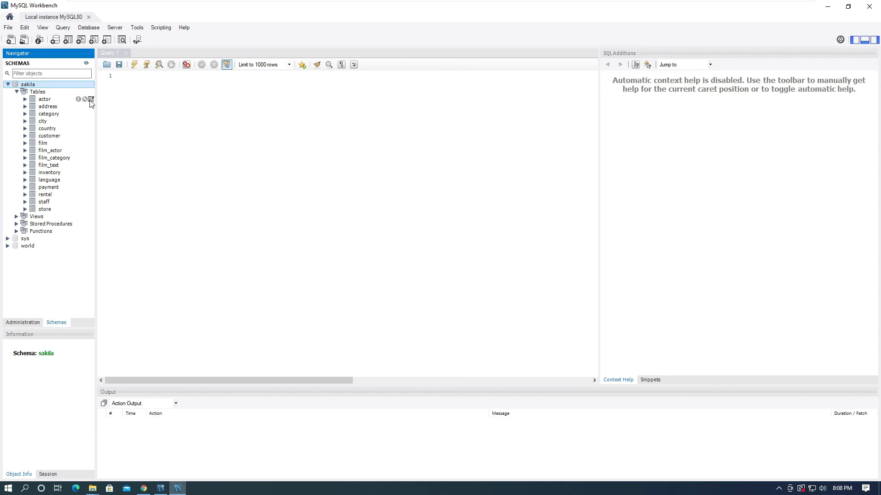
click(91, 99)
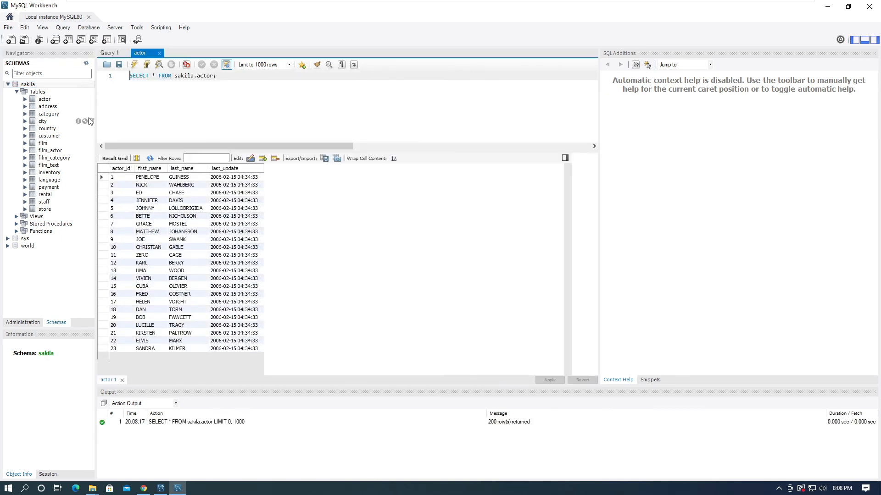